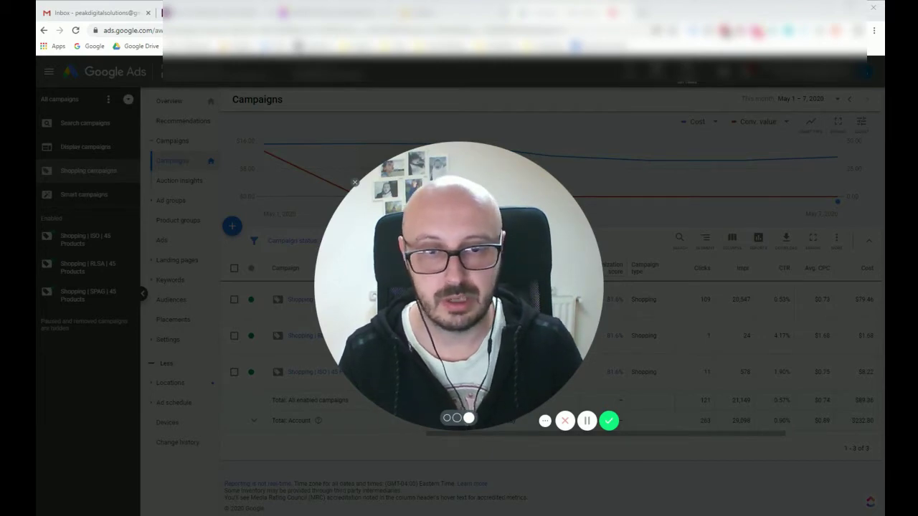
{"action": "left_click", "coordinate": [456, 418]}
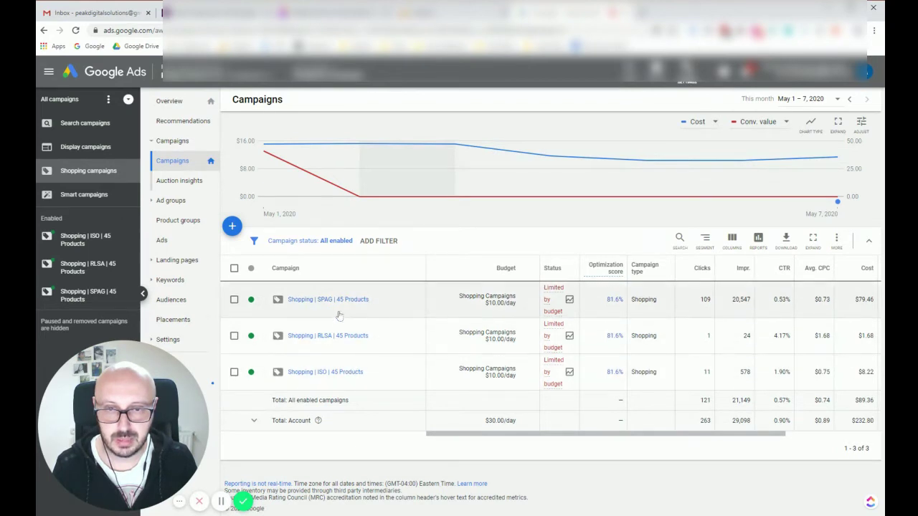
- Copy the name of the "Shopping | SPAG | 45 Products" campaign and leave its name editor without saving
{"action": "left_click", "coordinate": [374, 302]}
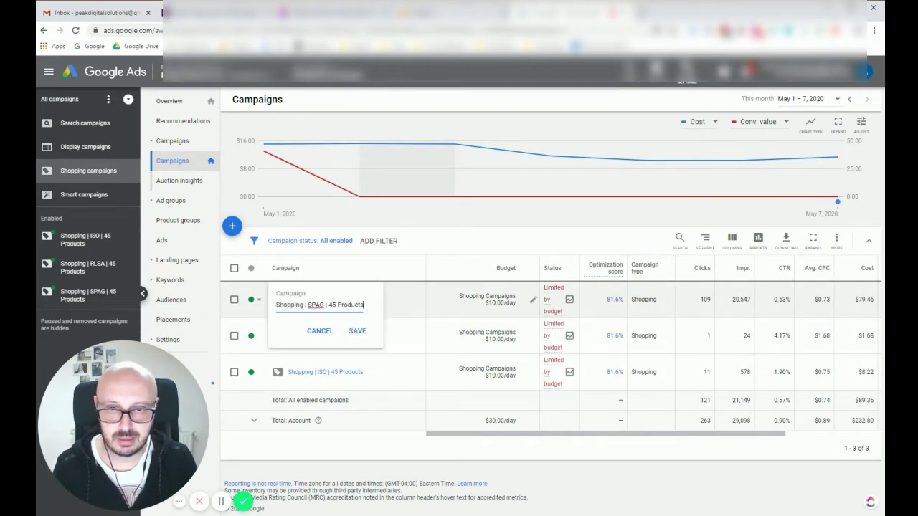
{"action": "left_click_drag", "start_coordinate": [364, 305], "coordinate": [275, 304]}
{"action": "key", "text": "ctrl+c"}
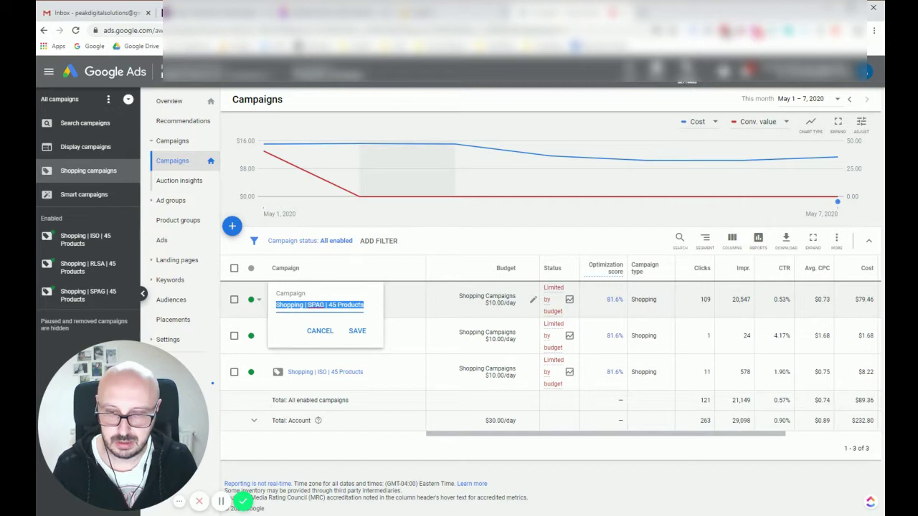
{"action": "left_click", "coordinate": [320, 331]}
- Start a new campaign without a goal's guidance and choose Shopping as the campaign type
{"action": "left_click", "coordinate": [234, 229]}
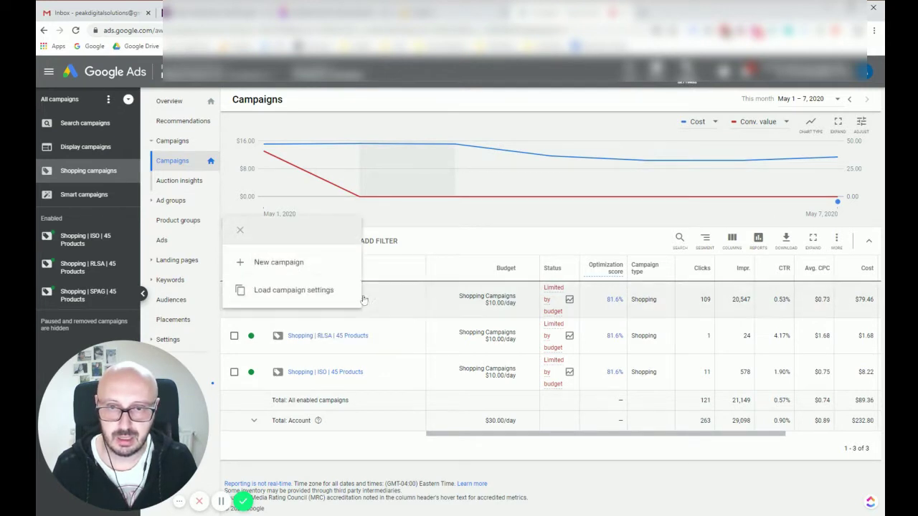
{"action": "left_click", "coordinate": [274, 259]}
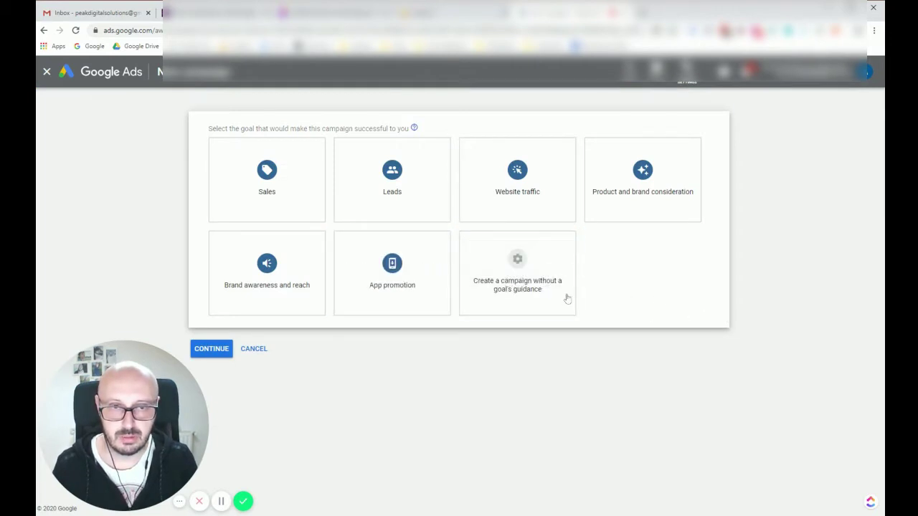
{"action": "left_click", "coordinate": [535, 294]}
{"action": "left_click", "coordinate": [510, 295]}
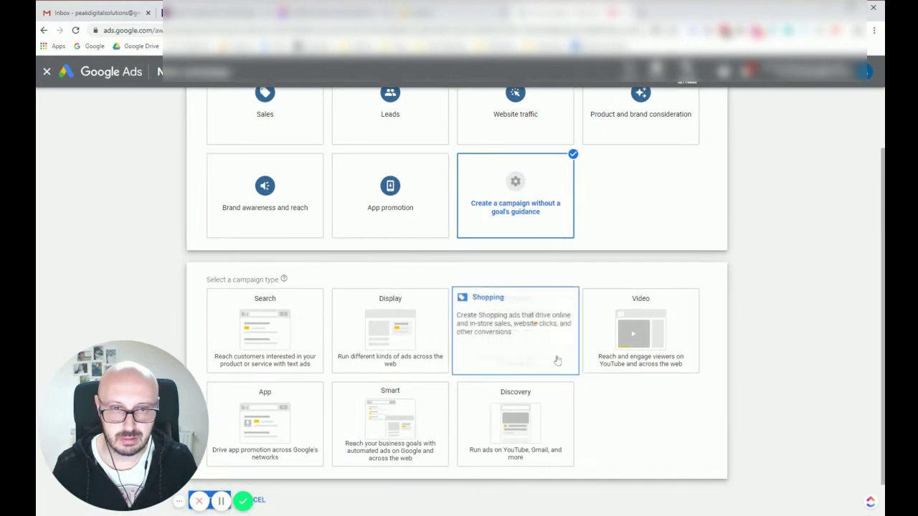
{"action": "left_click", "coordinate": [557, 355]}
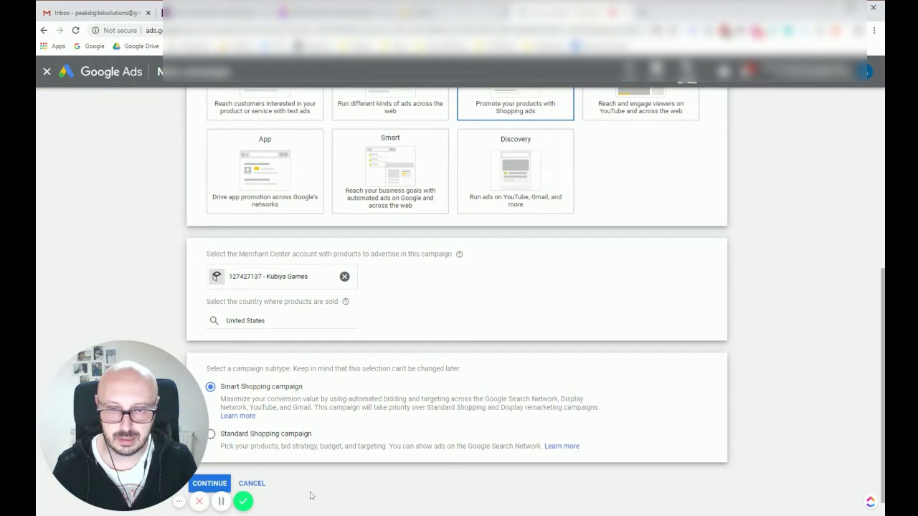
{"action": "left_click", "coordinate": [180, 502]}
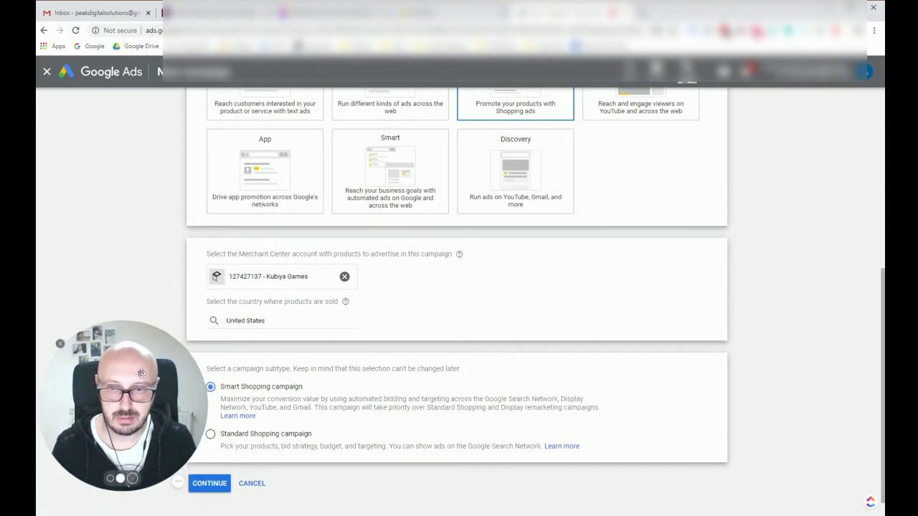
{"action": "left_click", "coordinate": [110, 499]}
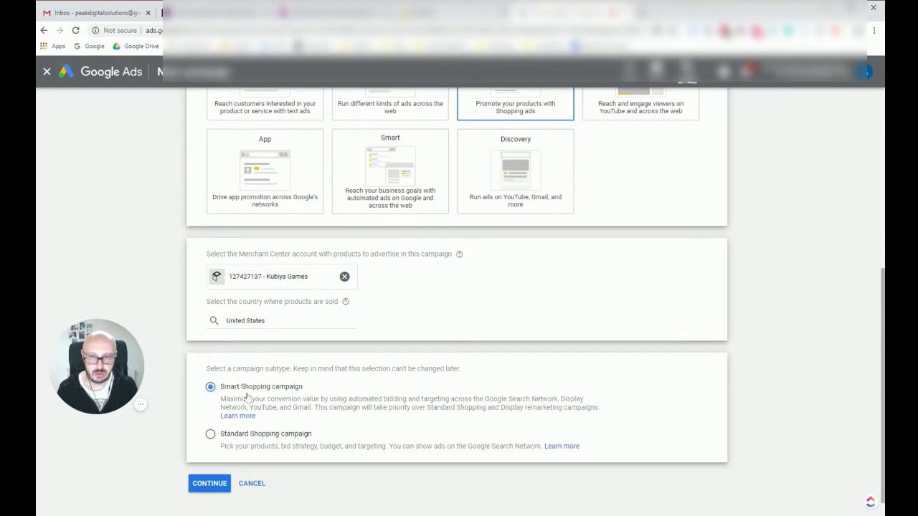
- Continue with the Smart Shopping campaign subtype and name the campaign "Shopping | SMART | 45 Products"
{"action": "left_click", "coordinate": [218, 483]}
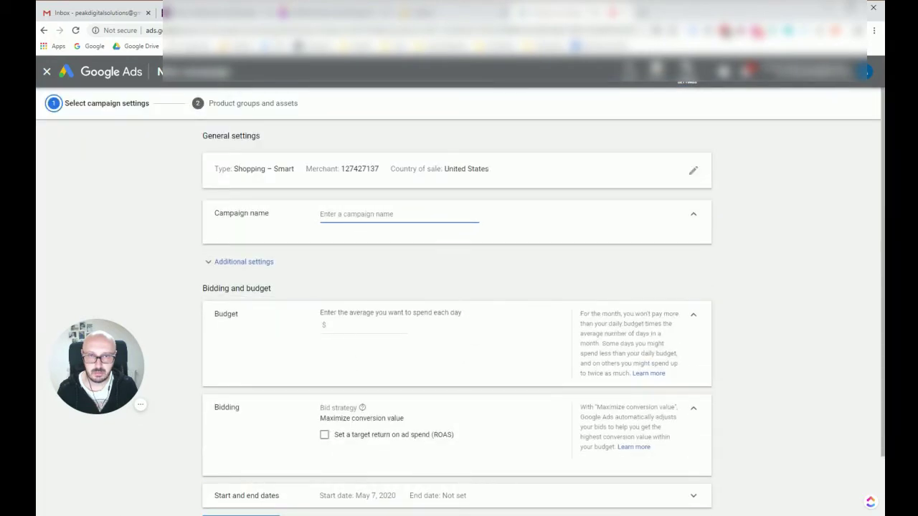
{"action": "key", "text": "ctrl+v"}
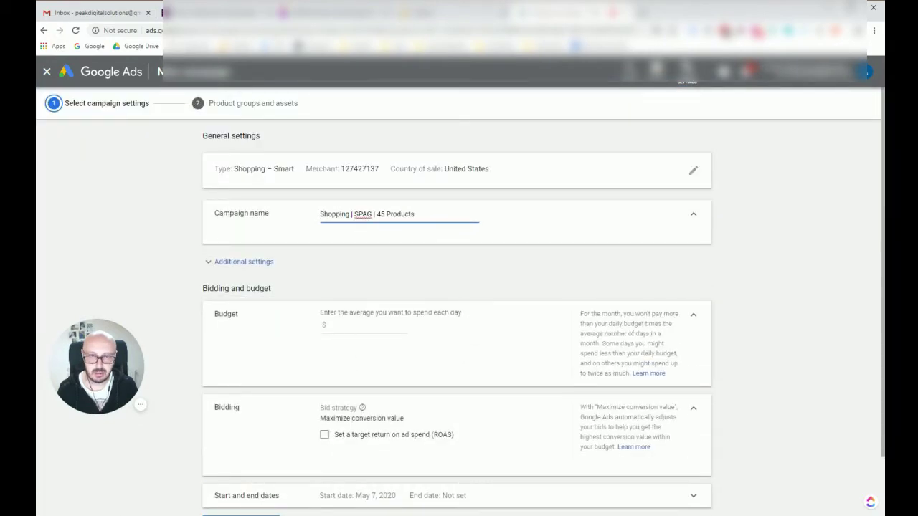
{"action": "double_click", "coordinate": [365, 215]}
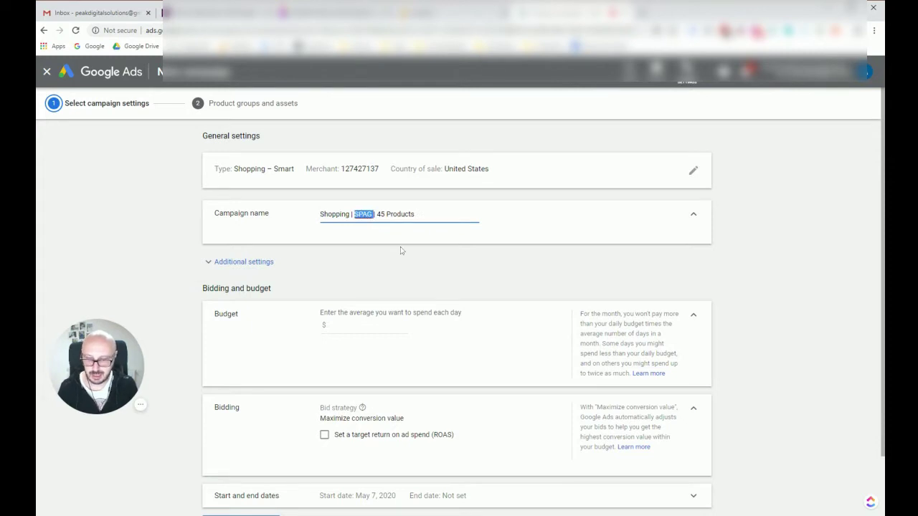
{"action": "type", "text": "SMART"}
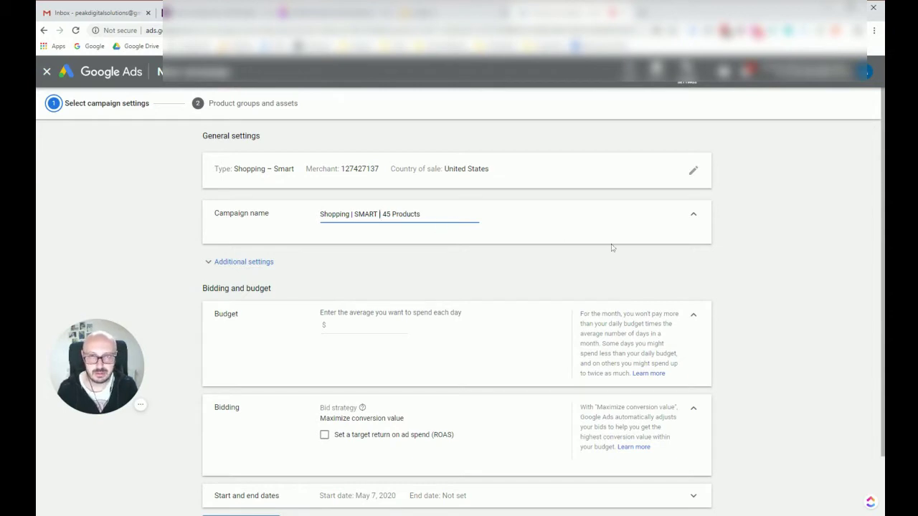
- Show the campaign's additional settings and set its average daily budget to $10
{"action": "left_click", "coordinate": [221, 263]}
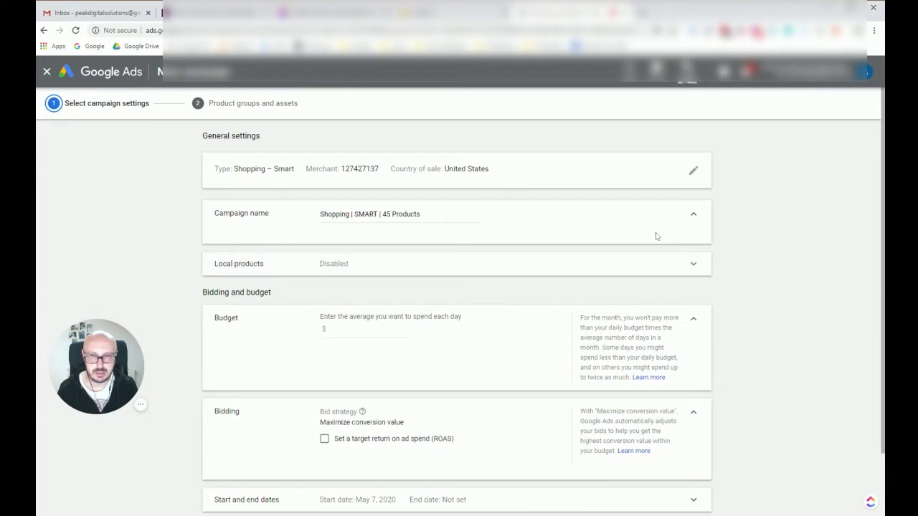
{"action": "scroll", "coordinate": [509, 261], "scroll_direction": "down", "scroll_amount": 1}
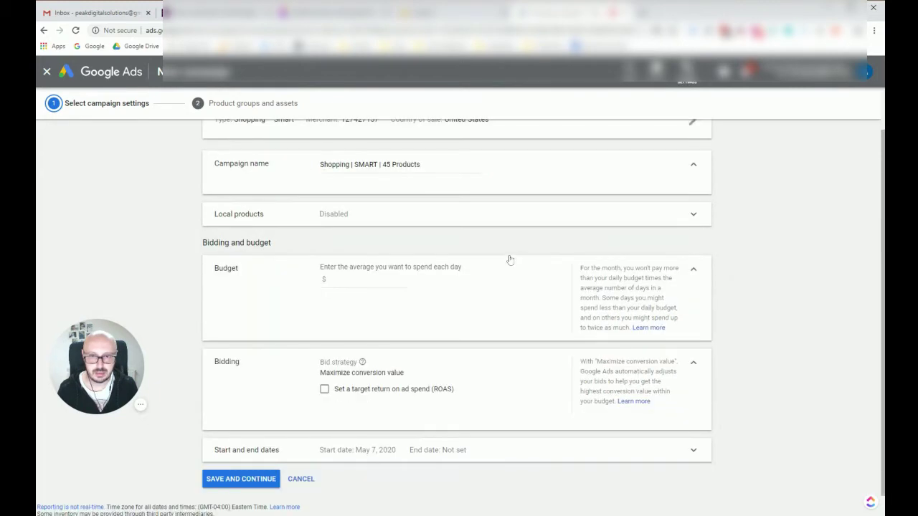
{"action": "left_click", "coordinate": [364, 287]}
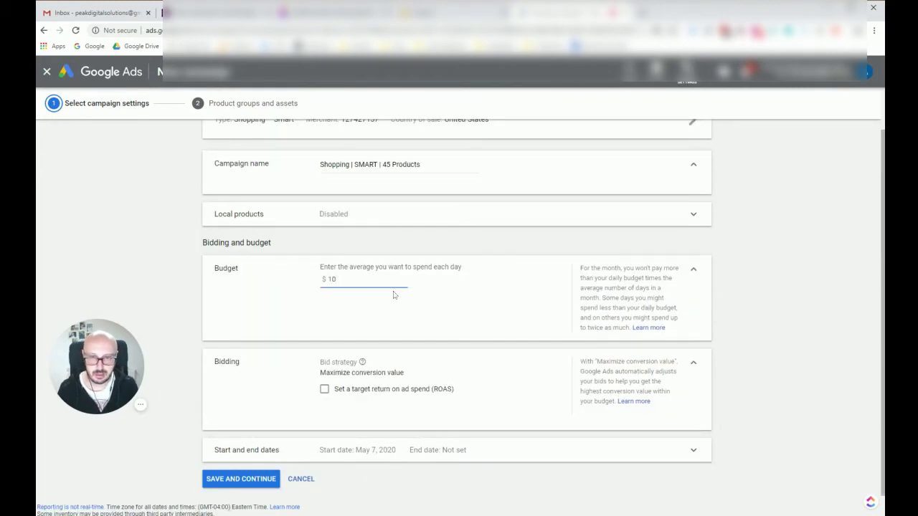
{"action": "type", "text": "10"}
{"action": "scroll", "coordinate": [393, 294], "scroll_direction": "down", "scroll_amount": 1}
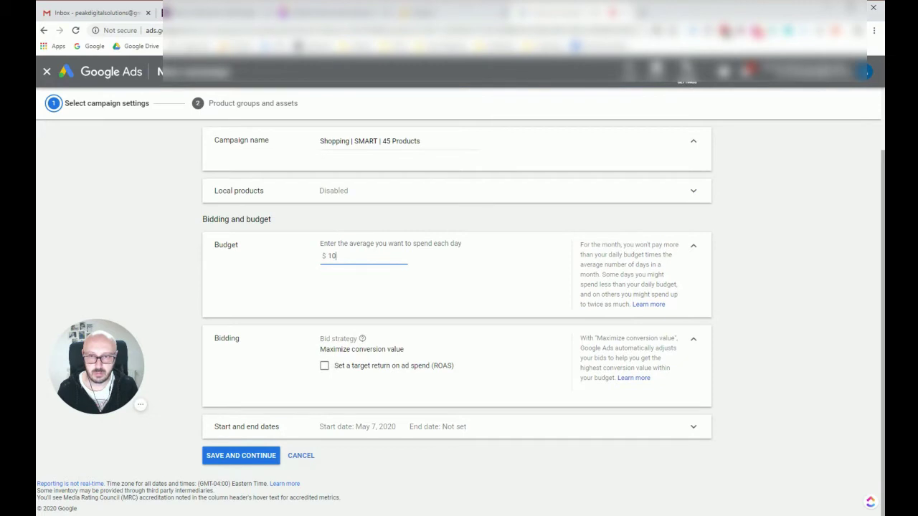
- Try out the target return on ad spend (ROAS) option for bidding and leave it switched off
{"action": "left_click", "coordinate": [324, 366]}
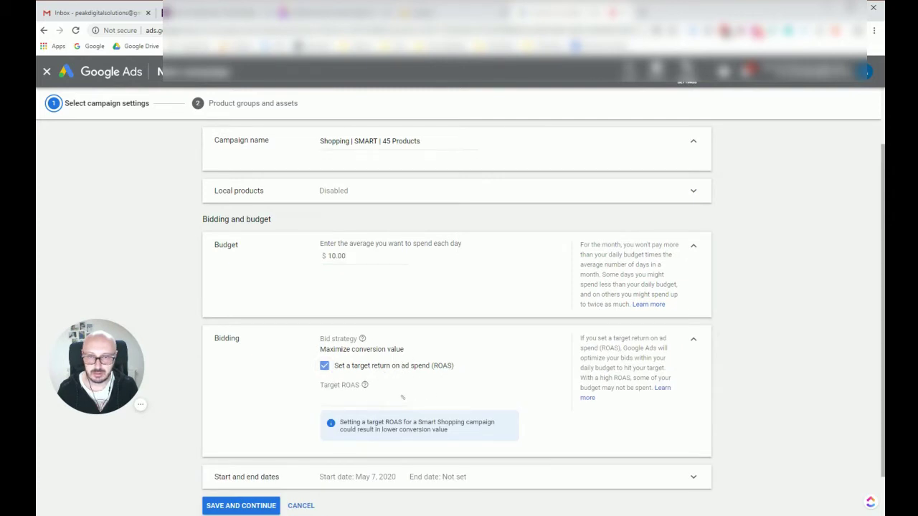
{"action": "mouse_move", "coordinate": [320, 336]}
{"action": "left_mouse_down"}
{"action": "mouse_move", "coordinate": [418, 353]}
{"action": "mouse_move", "coordinate": [319, 350]}
{"action": "left_mouse_up"}
{"action": "left_click", "coordinate": [414, 351]}
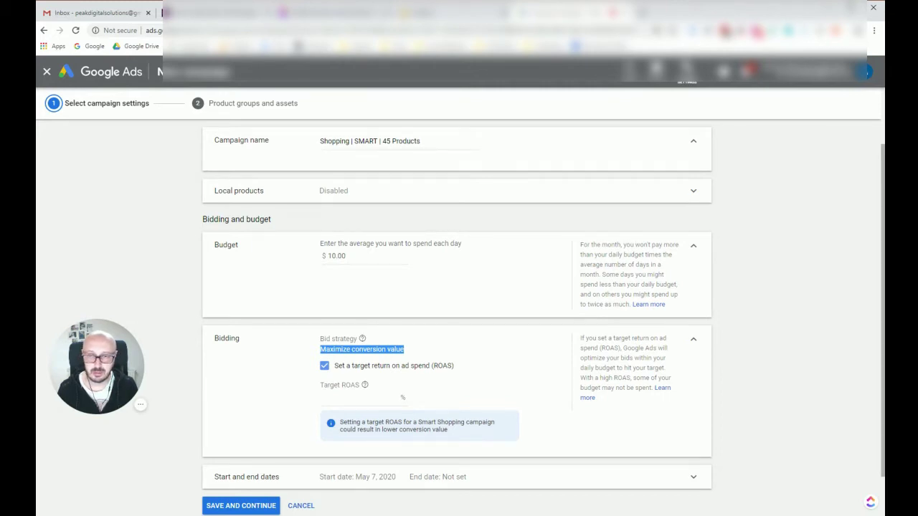
{"action": "left_click", "coordinate": [327, 367]}
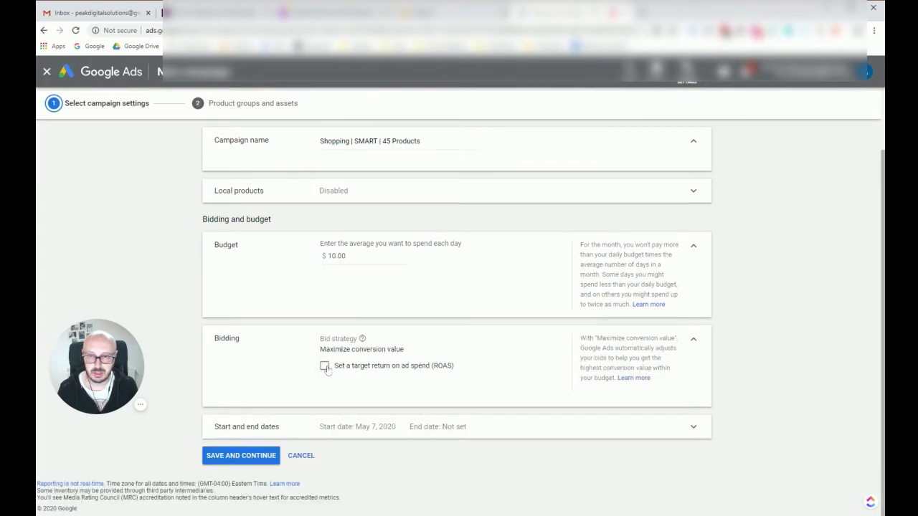
{"action": "left_click", "coordinate": [324, 366]}
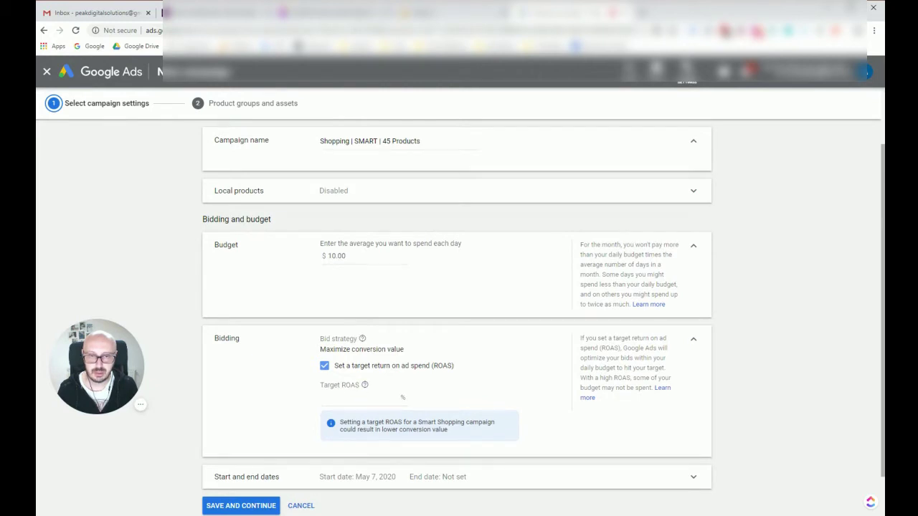
{"action": "left_click", "coordinate": [324, 366]}
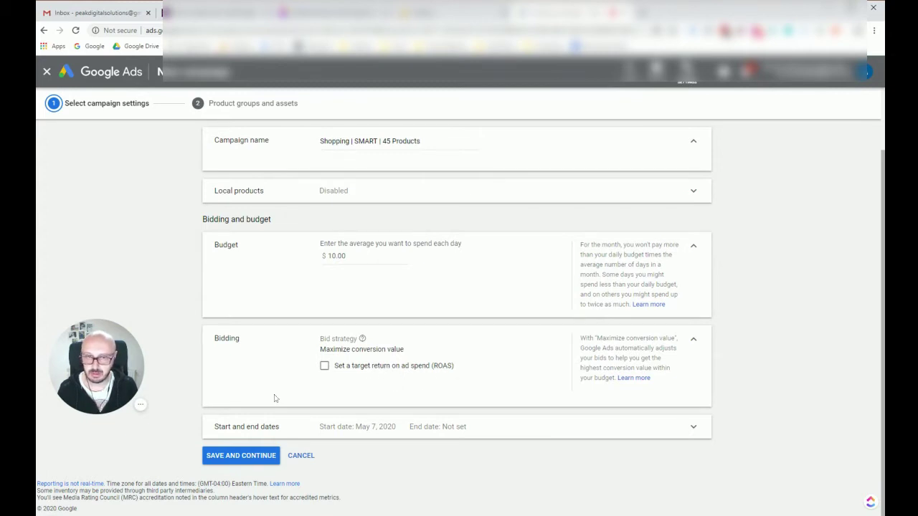
{"action": "left_click", "coordinate": [333, 368]}
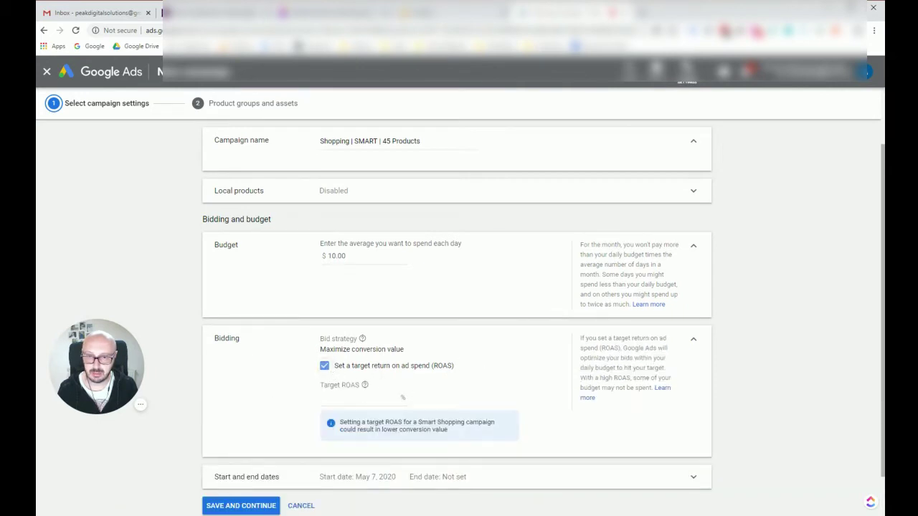
{"action": "left_click", "coordinate": [325, 367]}
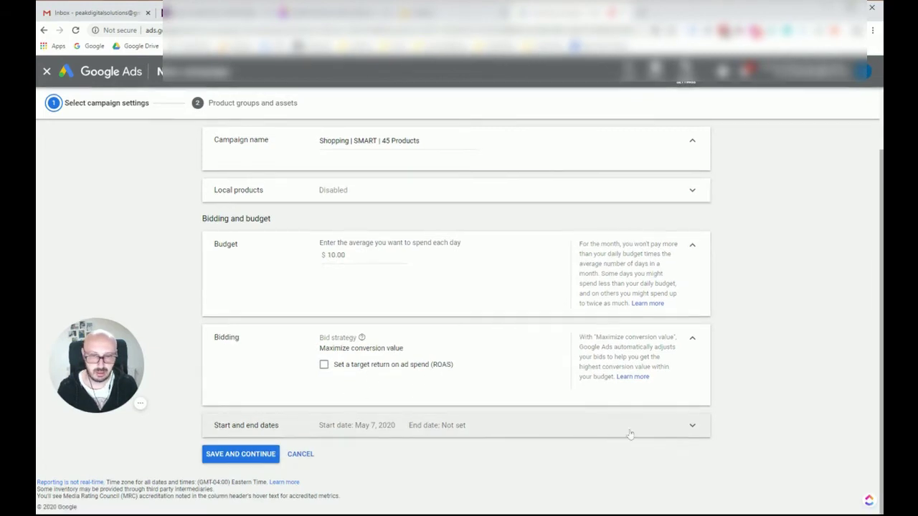
- Check the start and end date options and try to save the campaign settings
{"action": "left_click", "coordinate": [473, 425]}
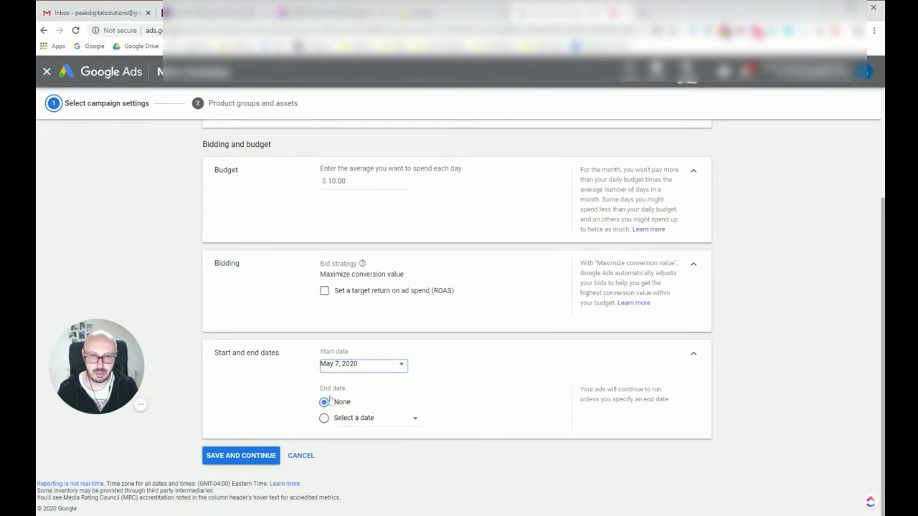
{"action": "left_click", "coordinate": [691, 355]}
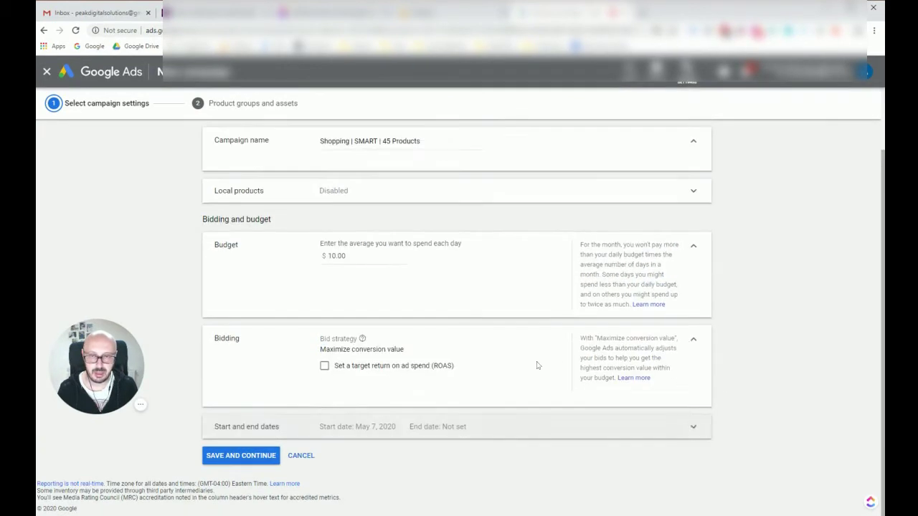
{"action": "left_click", "coordinate": [241, 455]}
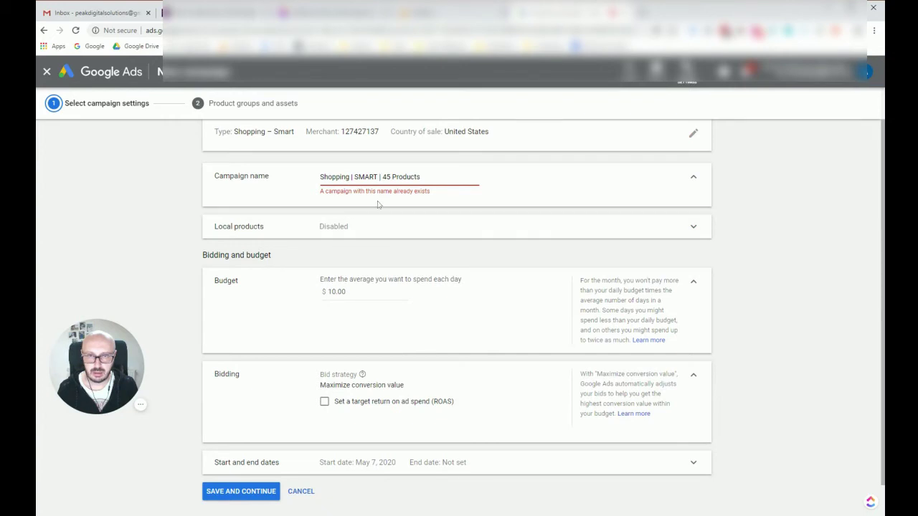
{"action": "scroll", "coordinate": [378, 205], "scroll_direction": "down", "scroll_amount": 1}
{"action": "left_click", "coordinate": [301, 455]}
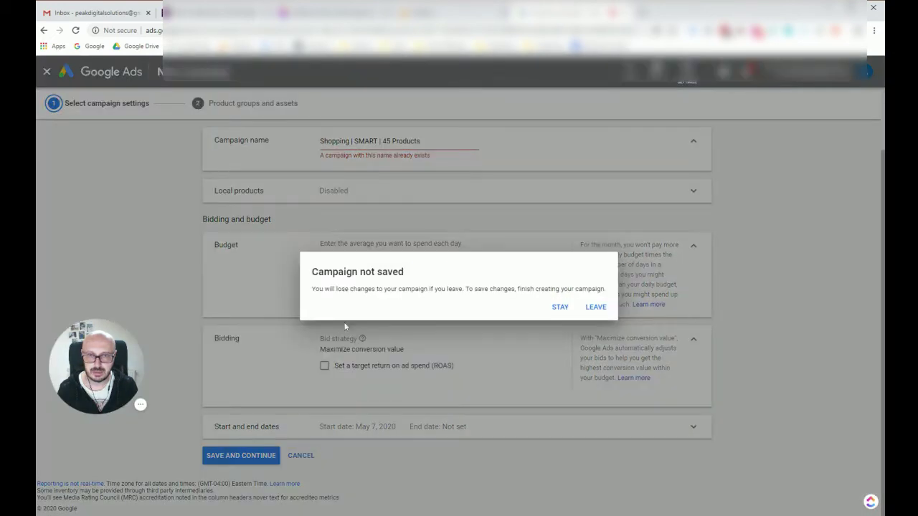
{"action": "left_click", "coordinate": [560, 307]}
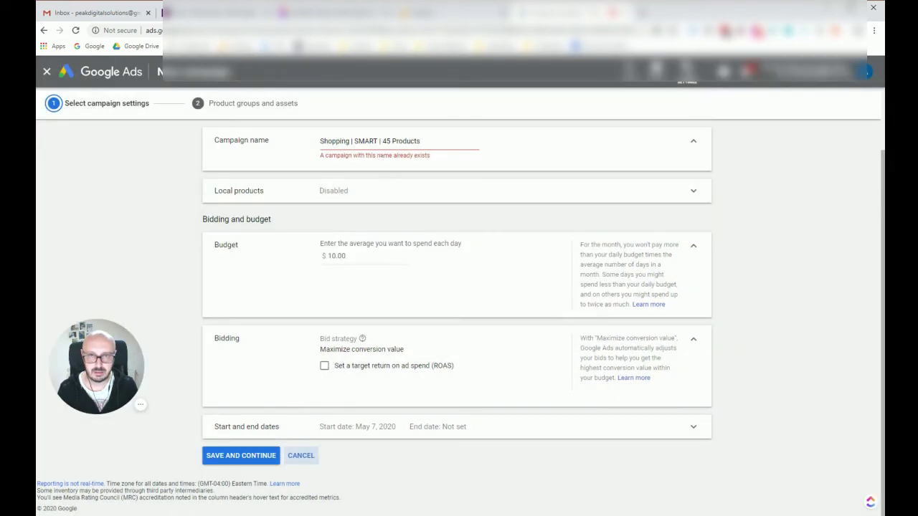
- Try adding "New" before "45 Products" in the campaign name and remove it again
{"action": "left_click", "coordinate": [378, 141]}
{"action": "left_click_drag", "start_coordinate": [421, 141], "coordinate": [386, 141]}
{"action": "left_click", "coordinate": [383, 142]}
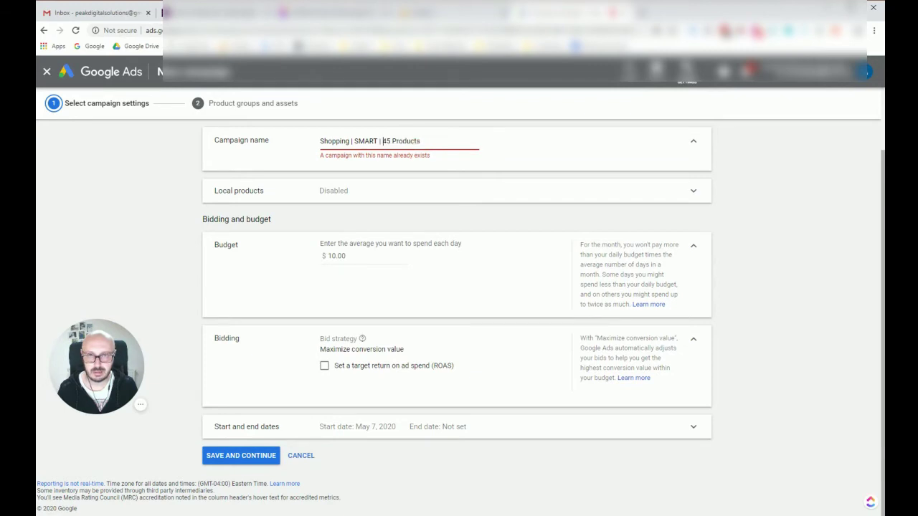
{"action": "type", "text": "New"}
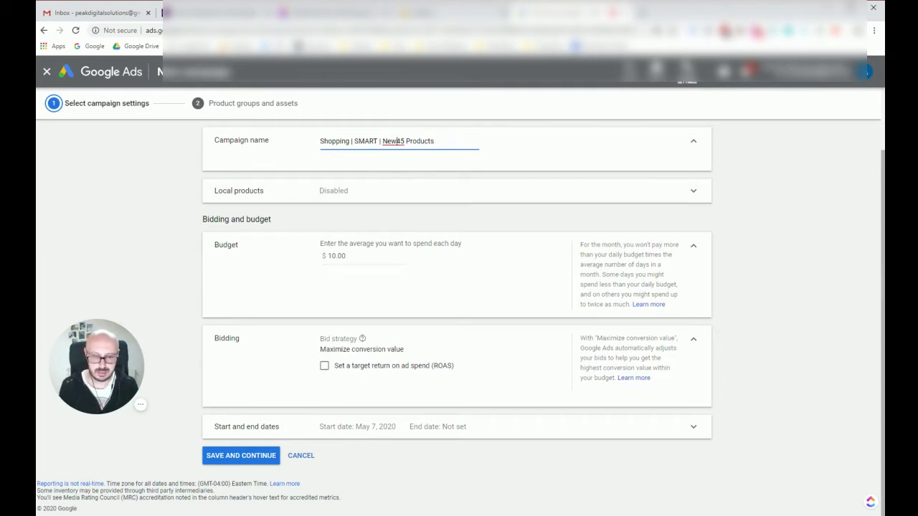
{"action": "key", "text": "BackSpace"}
{"action": "key", "text": "BackSpace"}
{"action": "key", "text": "BackSpace"}
{"action": "key", "text": "BackSpace"}
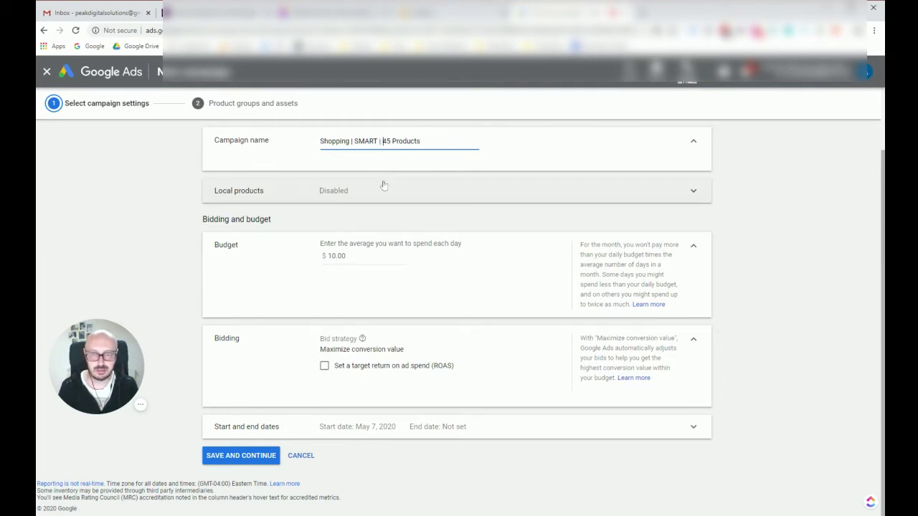
- Discard the unsaved campaign and filter the campaign list by status to all but removed
{"action": "left_click", "coordinate": [301, 455]}
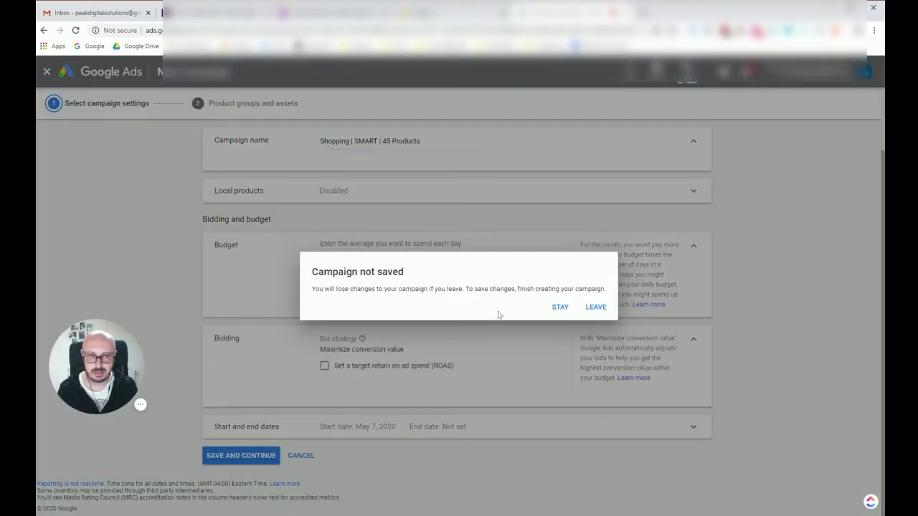
{"action": "left_click", "coordinate": [591, 309]}
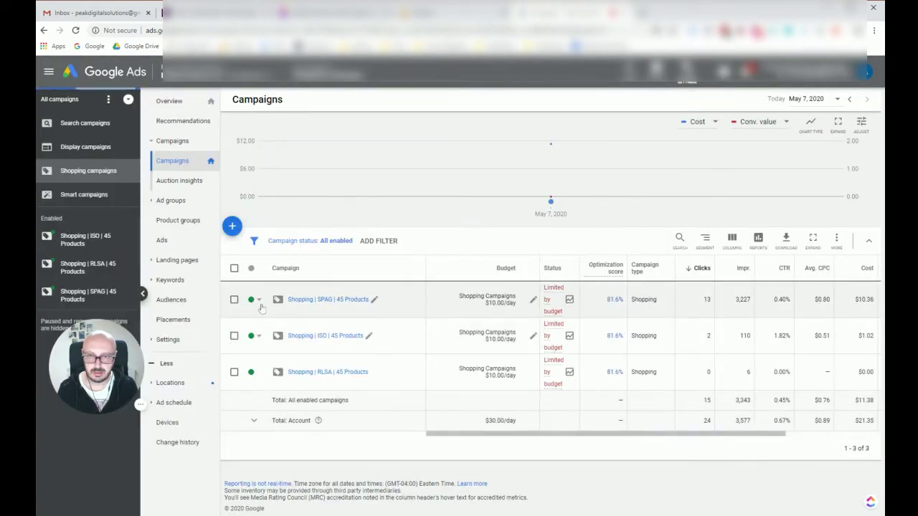
{"action": "left_click", "coordinate": [336, 240]}
{"action": "left_click", "coordinate": [300, 306]}
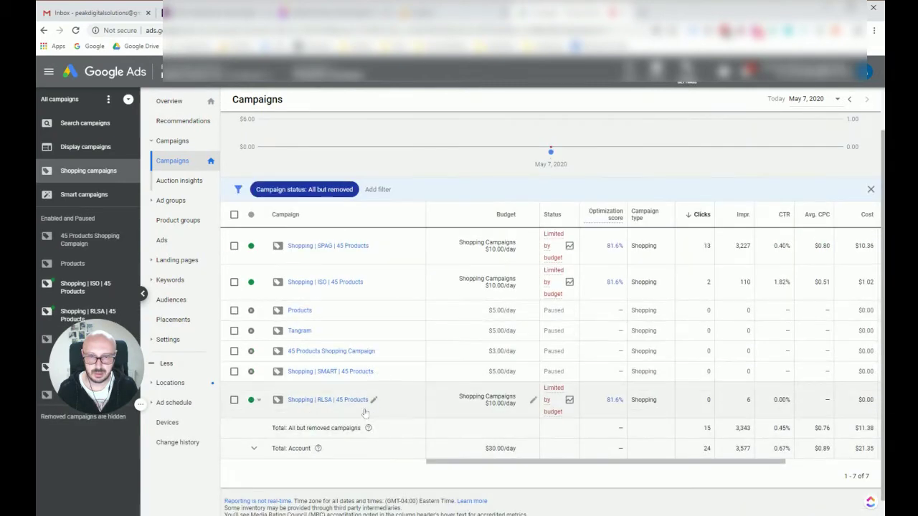
- Open the ad group of the paused "Shopping | SMART | 45 Products" campaign, leaving the campaign name as it is
{"action": "left_click", "coordinate": [380, 371]}
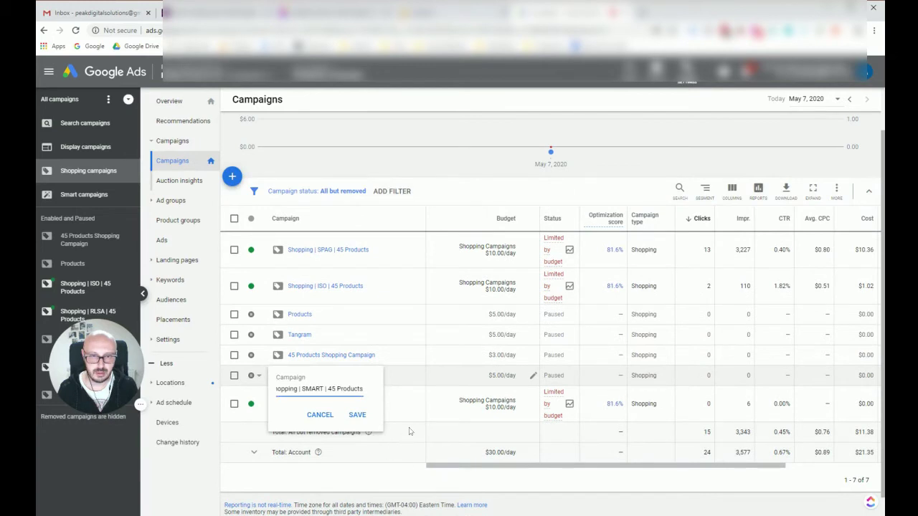
{"action": "left_click", "coordinate": [320, 416]}
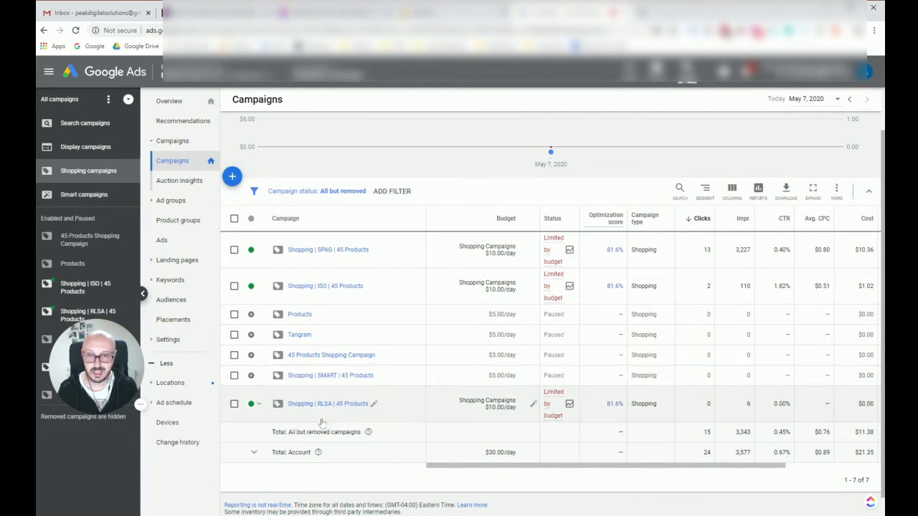
{"action": "left_click", "coordinate": [327, 377]}
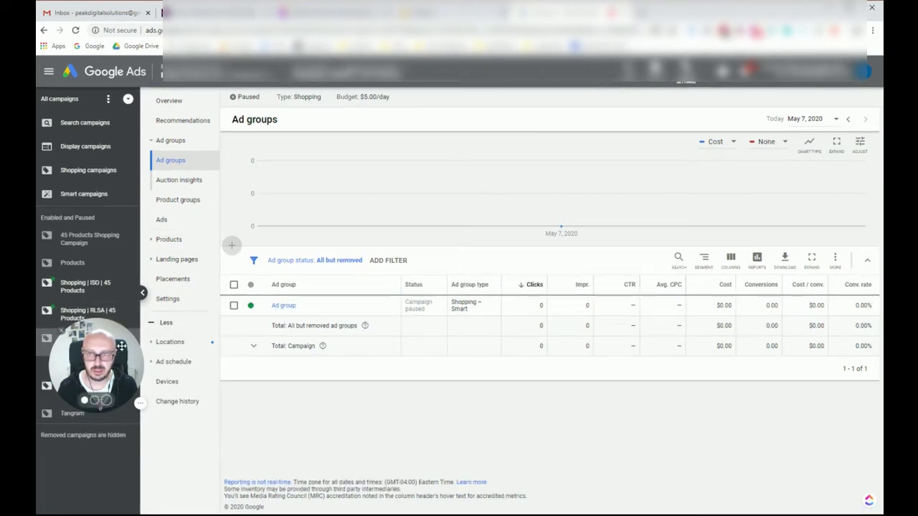
{"action": "left_click_drag", "start_coordinate": [122, 346], "coordinate": [121, 447]}
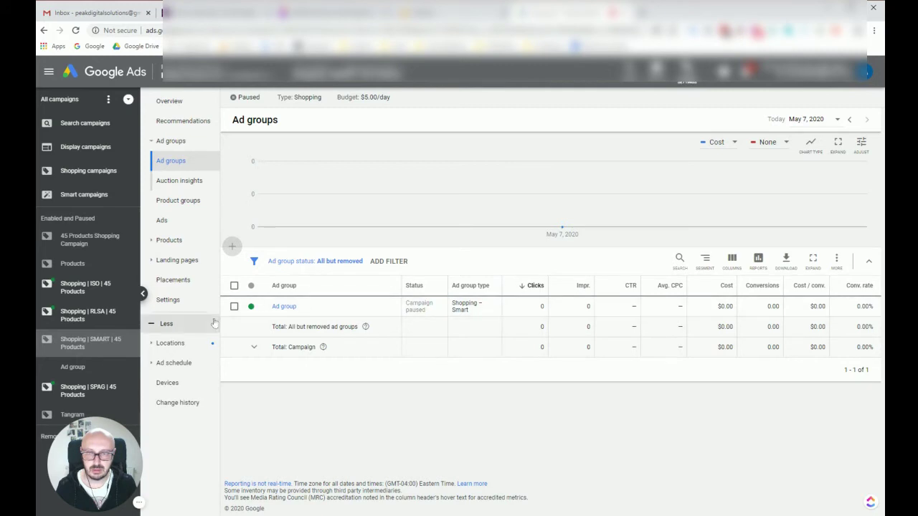
{"action": "left_click", "coordinate": [283, 307]}
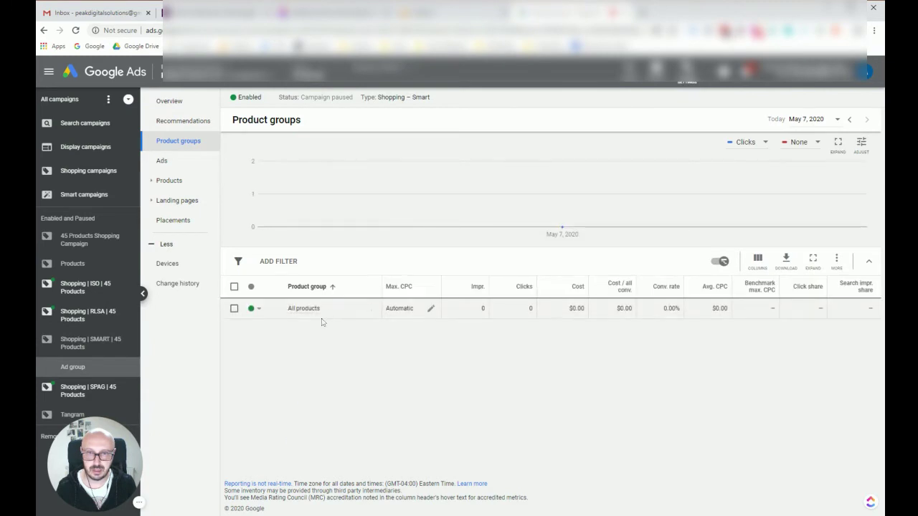
- Subdivide the All products group by Item ID with every product selected, save it, and look through the resulting product groups
{"action": "left_click", "coordinate": [370, 308]}
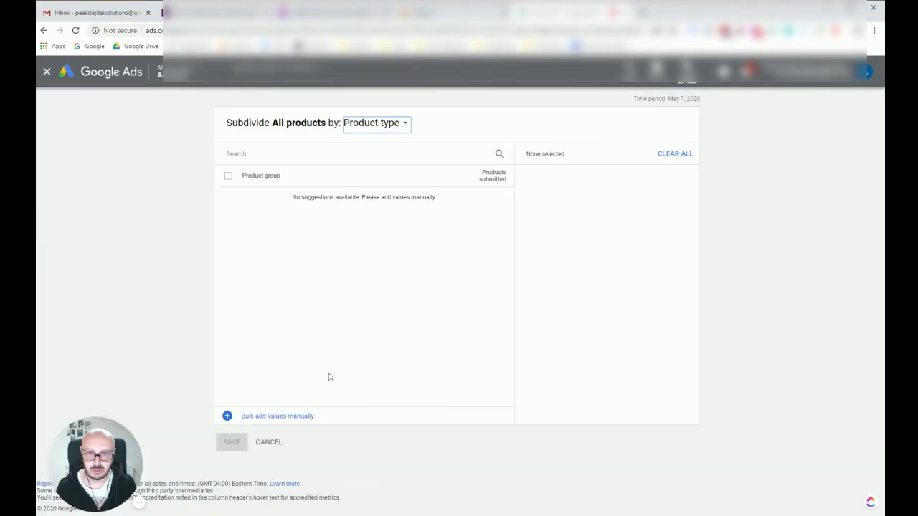
{"action": "left_click", "coordinate": [397, 127]}
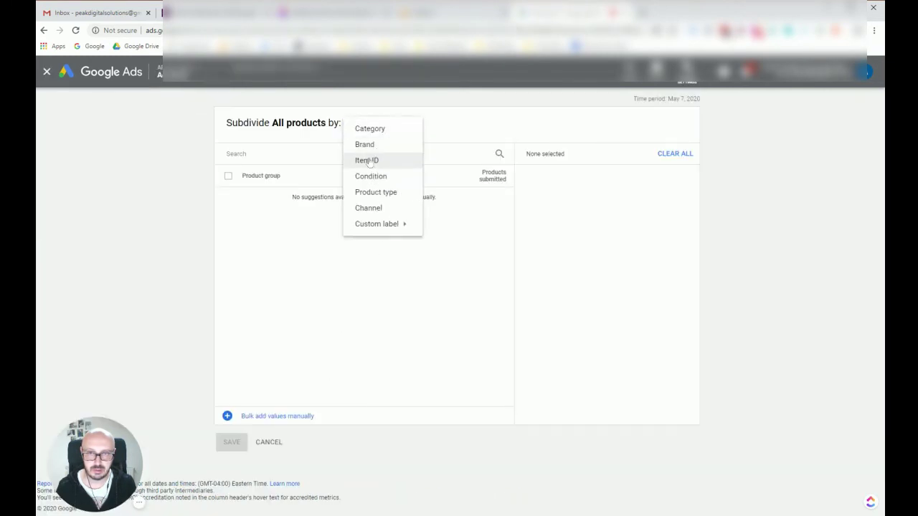
{"action": "left_click", "coordinate": [362, 160]}
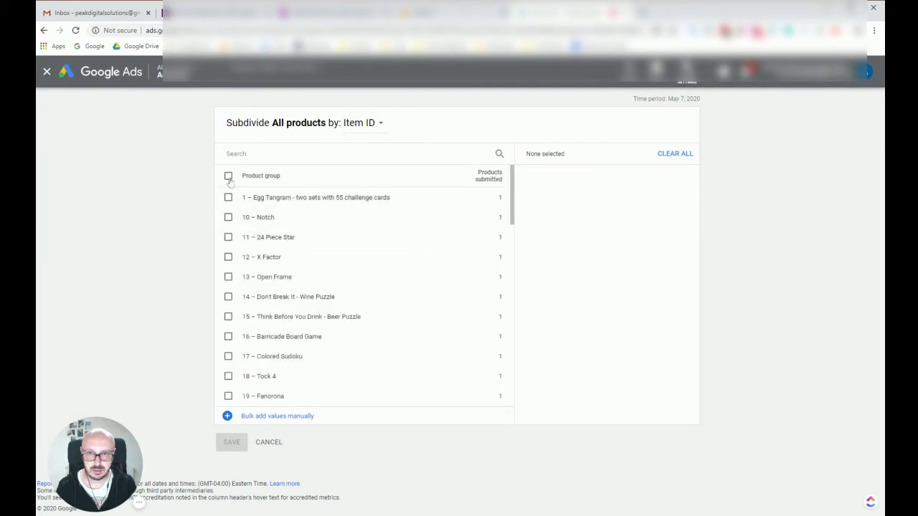
{"action": "left_click", "coordinate": [228, 176]}
{"action": "left_click", "coordinate": [231, 444]}
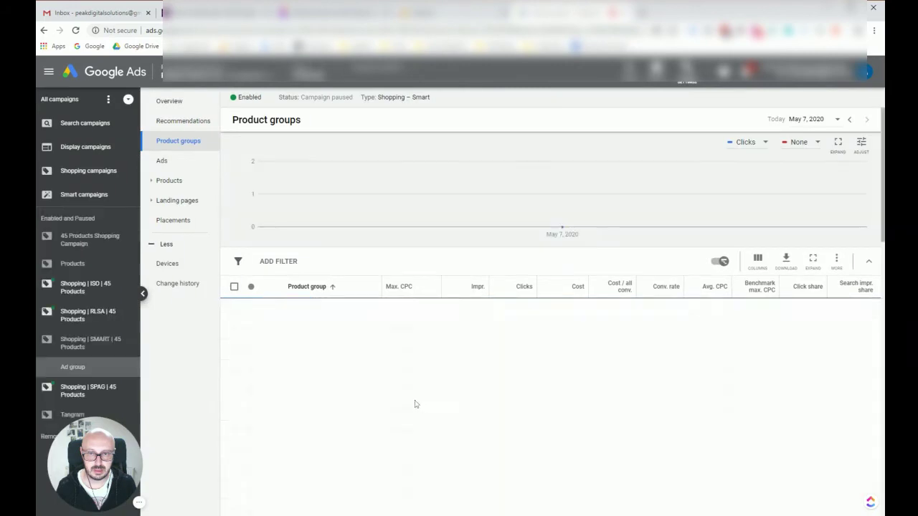
{"action": "scroll", "coordinate": [349, 306], "scroll_direction": "down", "scroll_amount": 5}
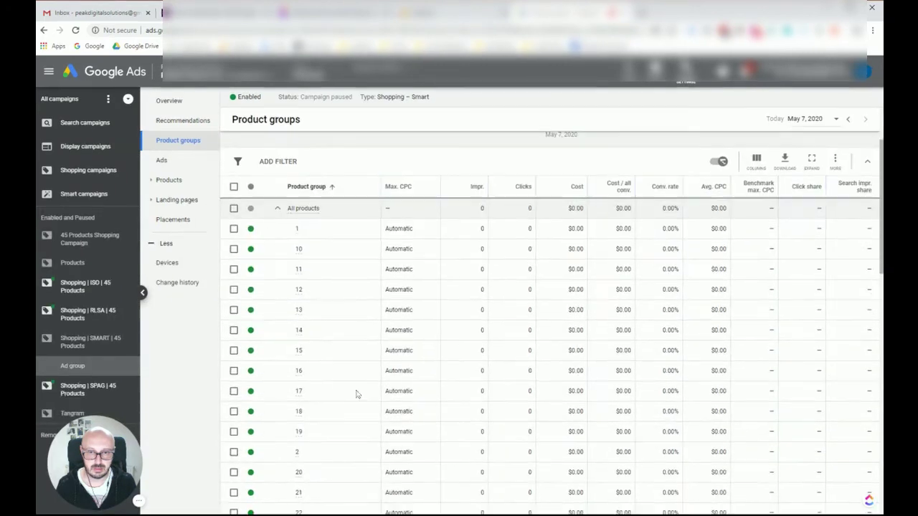
{"action": "scroll", "coordinate": [341, 249], "scroll_direction": "up", "scroll_amount": 5}
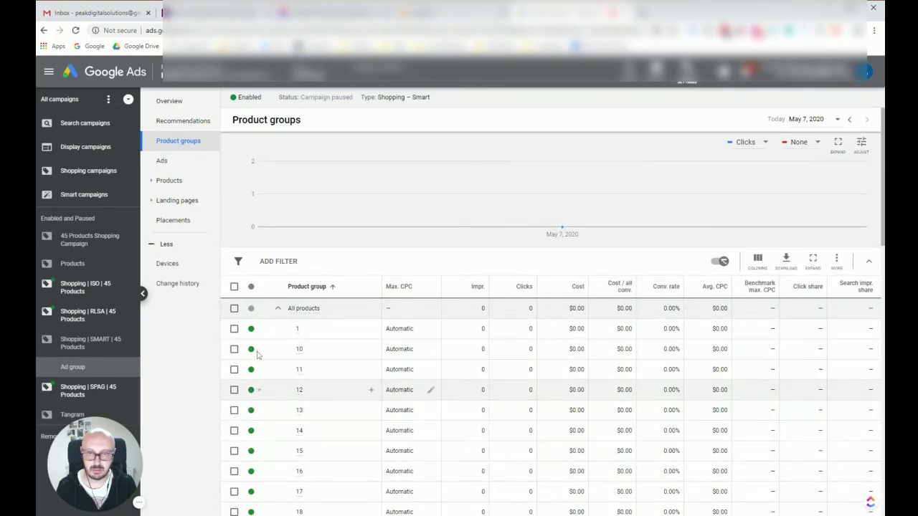
- Select product groups 10, 11 and 12, check the include and exclude options, and clear the selection
{"action": "left_click", "coordinate": [234, 349]}
{"action": "left_click", "coordinate": [234, 370]}
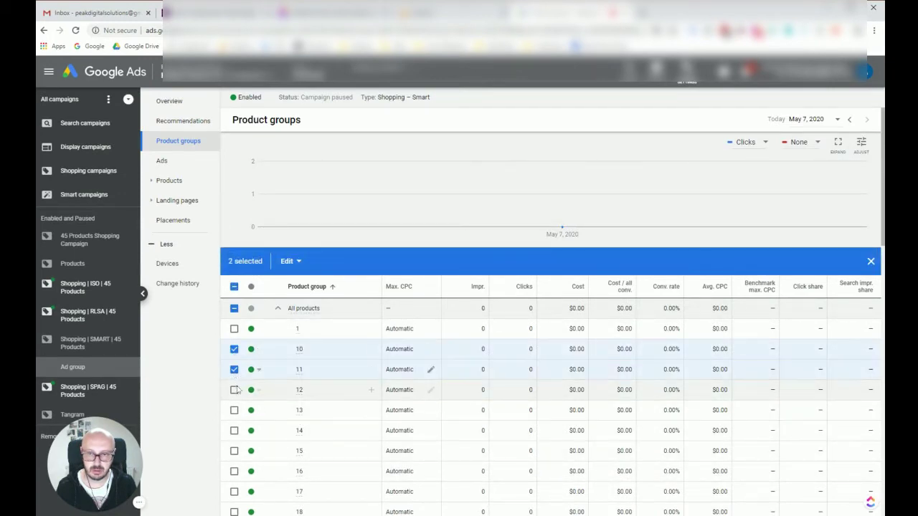
{"action": "left_click", "coordinate": [234, 390]}
{"action": "left_click", "coordinate": [260, 352]}
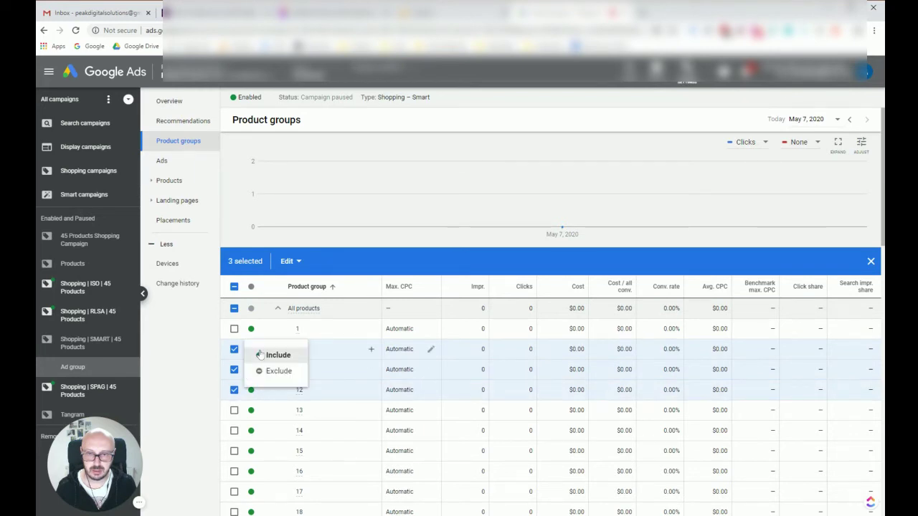
{"action": "left_click", "coordinate": [233, 350]}
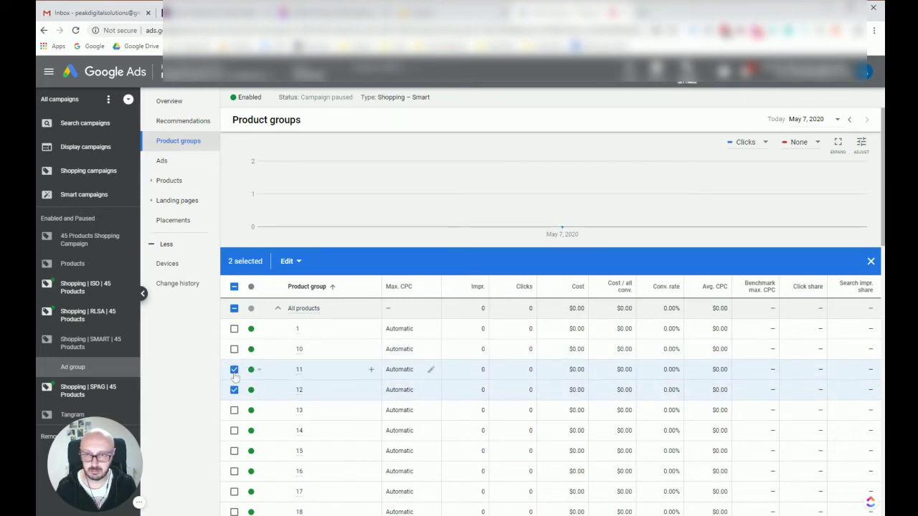
{"action": "left_click", "coordinate": [233, 369]}
{"action": "left_click", "coordinate": [234, 390]}
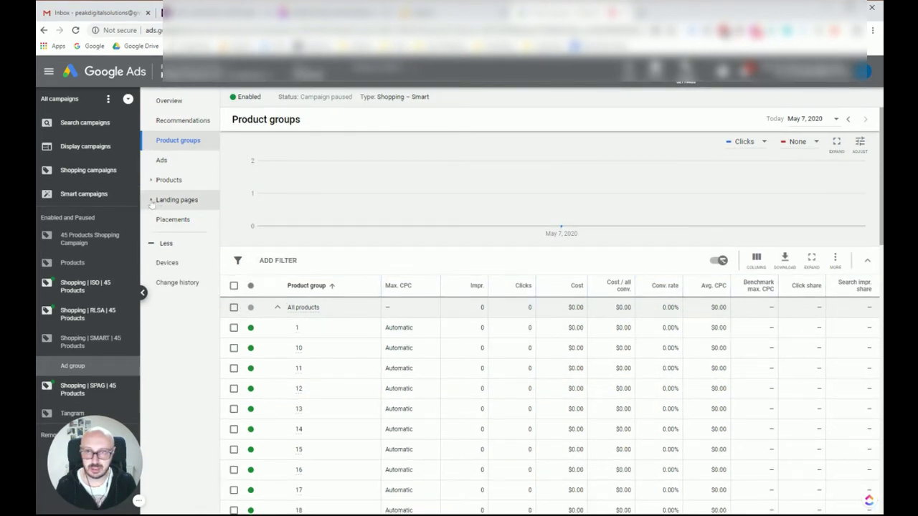
- Check the ad group's placement exclusions and the device bid adjustments at ad group level and for the "Shopping | SMART | 45 Products" campaign
{"action": "left_click", "coordinate": [166, 221]}
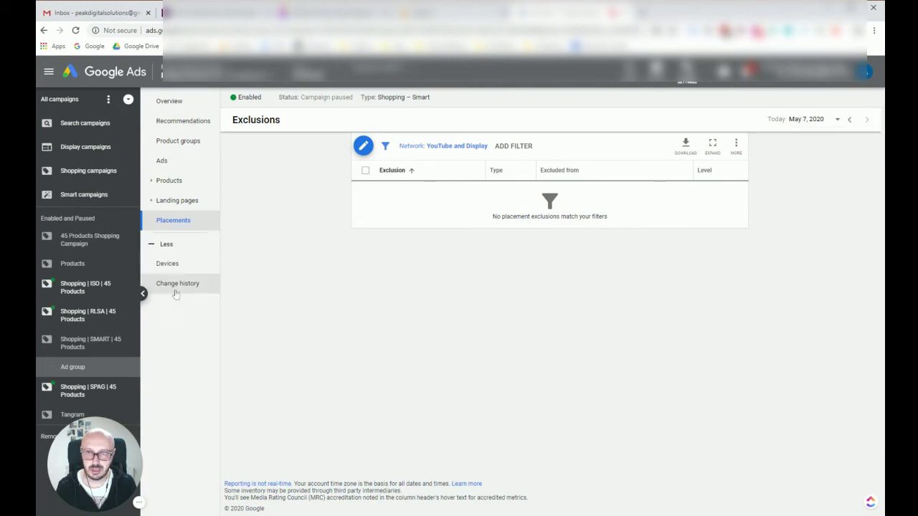
{"action": "left_click", "coordinate": [168, 264]}
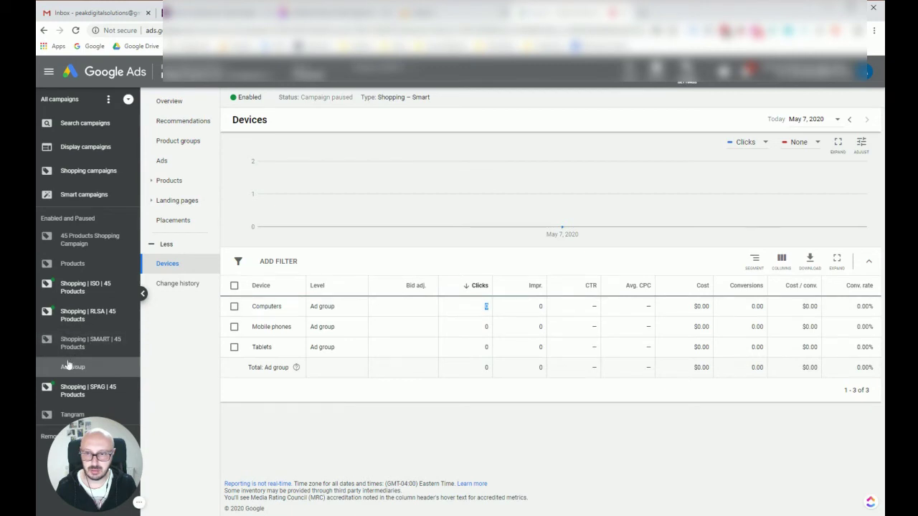
{"action": "left_click", "coordinate": [406, 315]}
{"action": "left_click", "coordinate": [92, 345]}
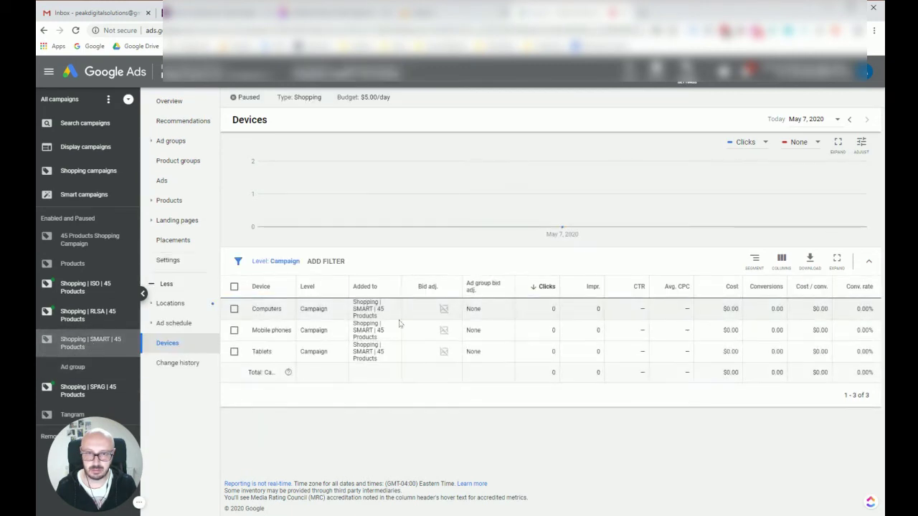
{"action": "left_click", "coordinate": [446, 322]}
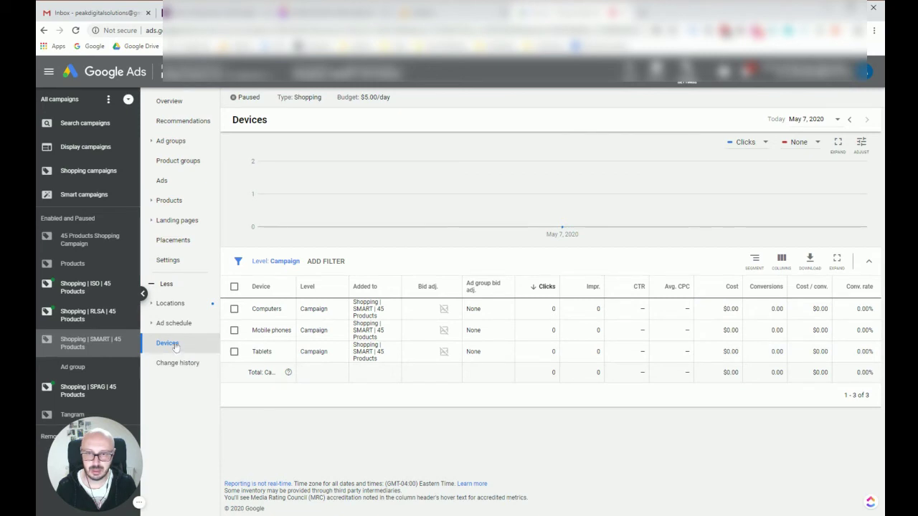
- Check the campaign's ad schedule report by day and hour
{"action": "left_click", "coordinate": [152, 325]}
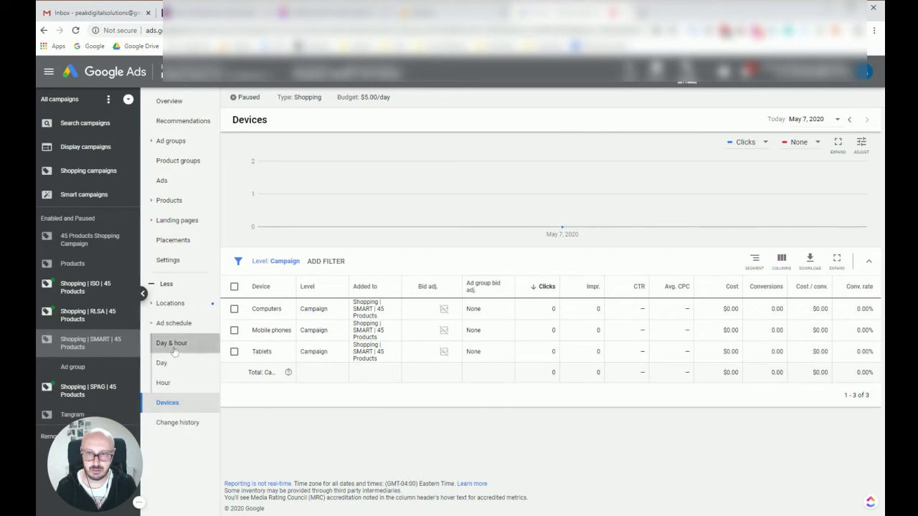
{"action": "left_click", "coordinate": [172, 342]}
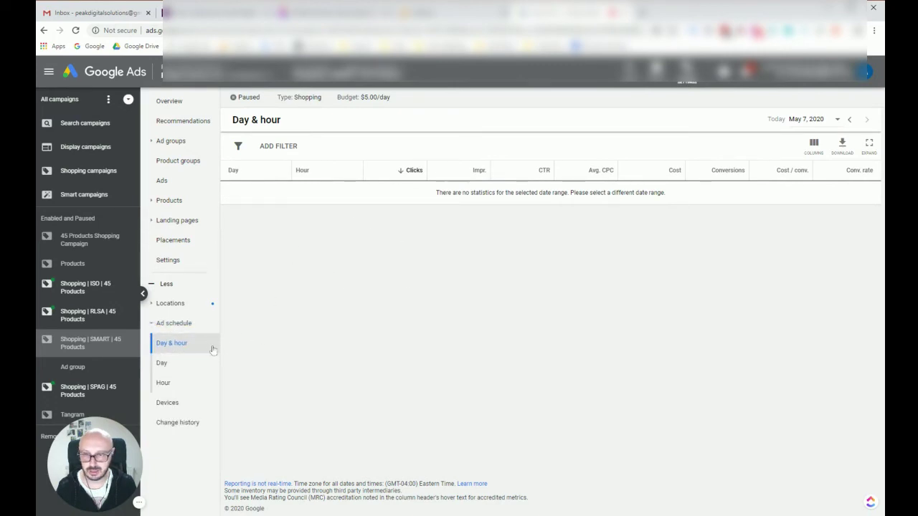
{"action": "left_click", "coordinate": [154, 326]}
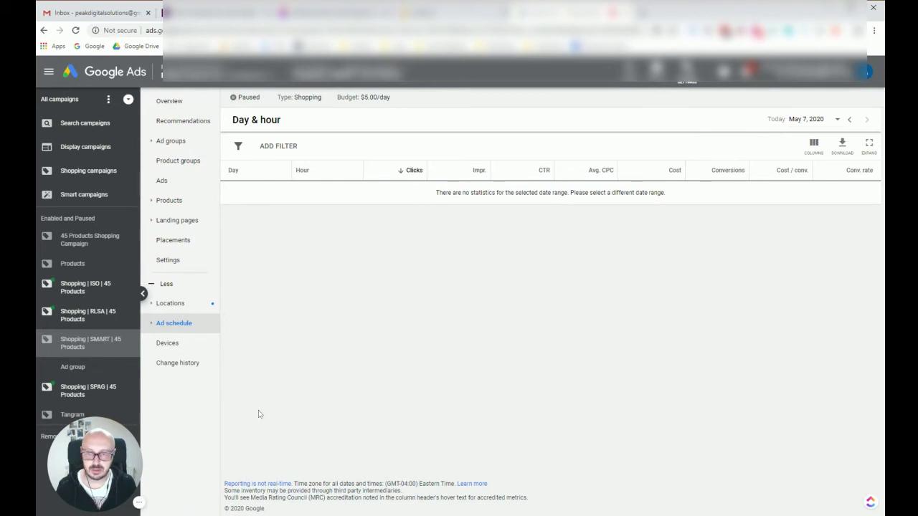
{"action": "left_click", "coordinate": [143, 467]}
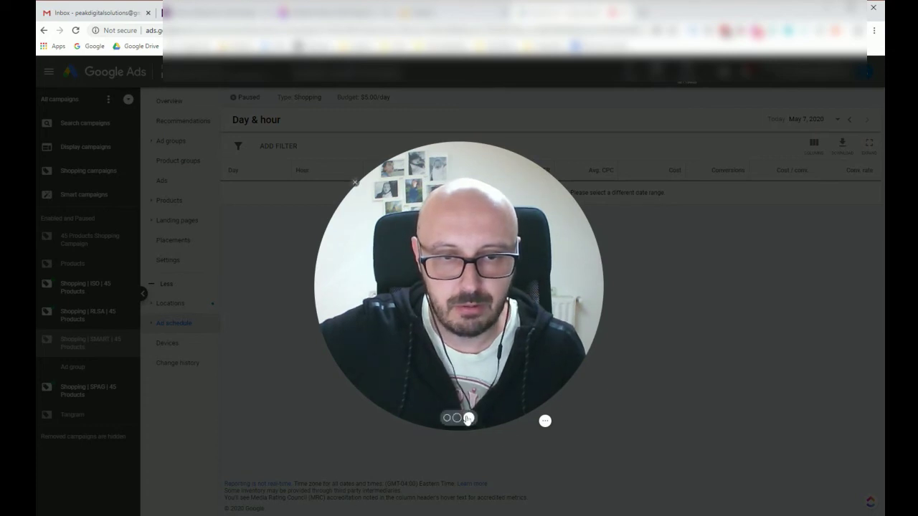
{"action": "left_click", "coordinate": [456, 418]}
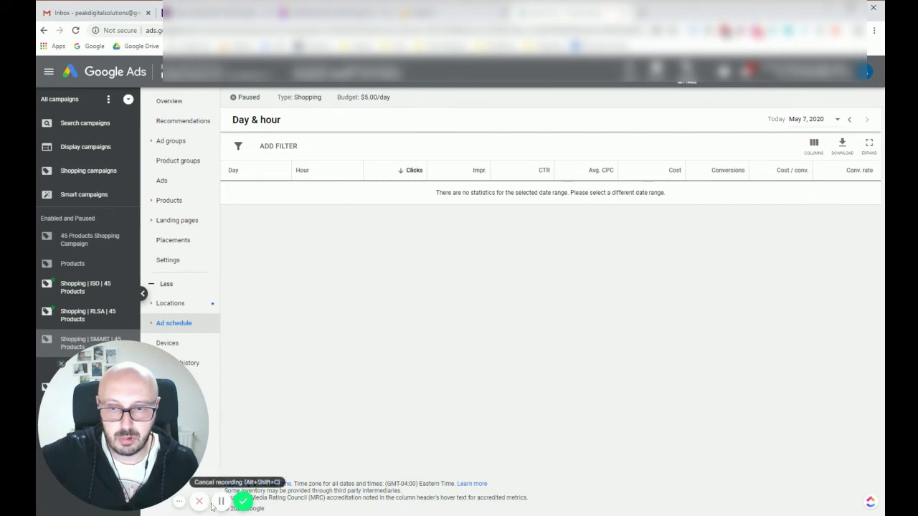
{"action": "left_click_drag", "start_coordinate": [166, 423], "coordinate": [314, 416]}
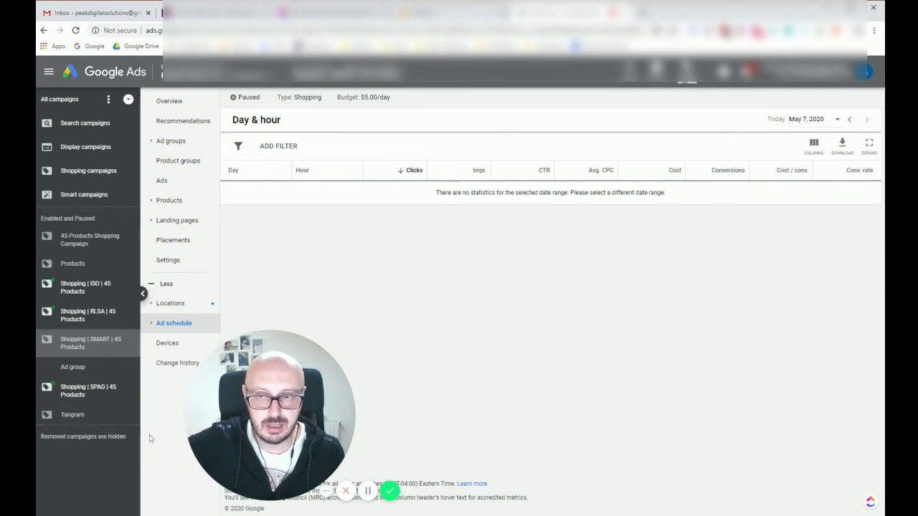
{"action": "mouse_move", "coordinate": [198, 433]}
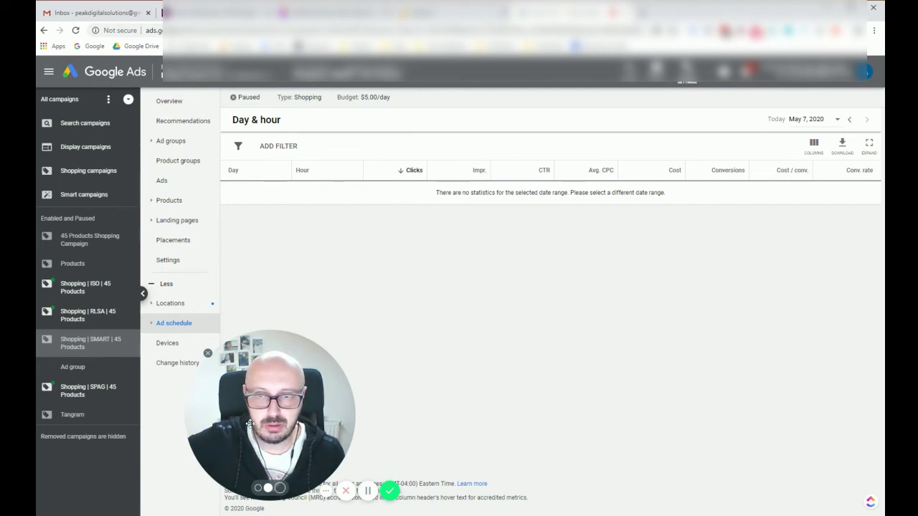
{"action": "left_click_drag", "start_coordinate": [250, 423], "coordinate": [280, 357]}
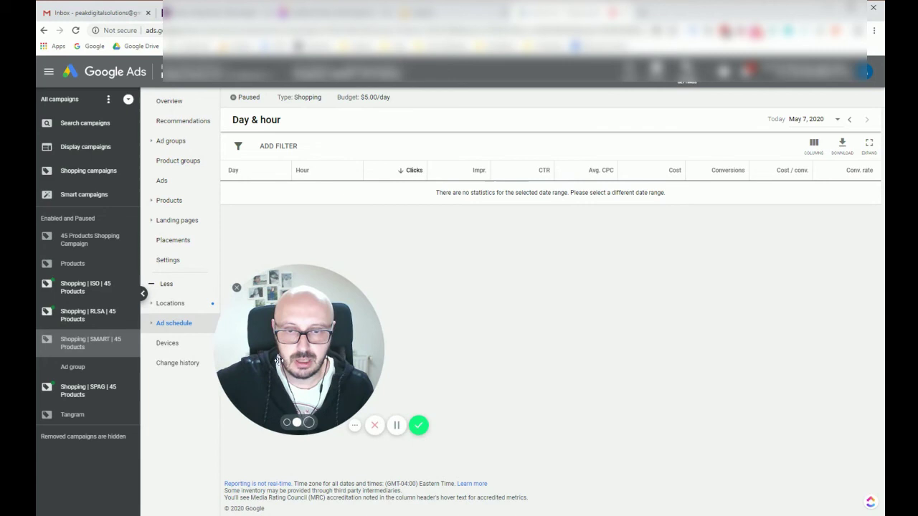
{"action": "left_click", "coordinate": [308, 423]}
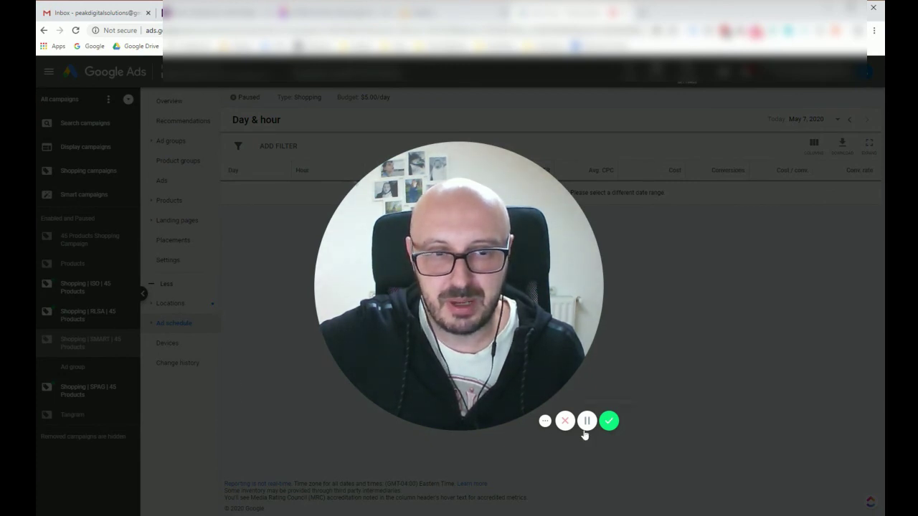
{"action": "left_click", "coordinate": [609, 421]}
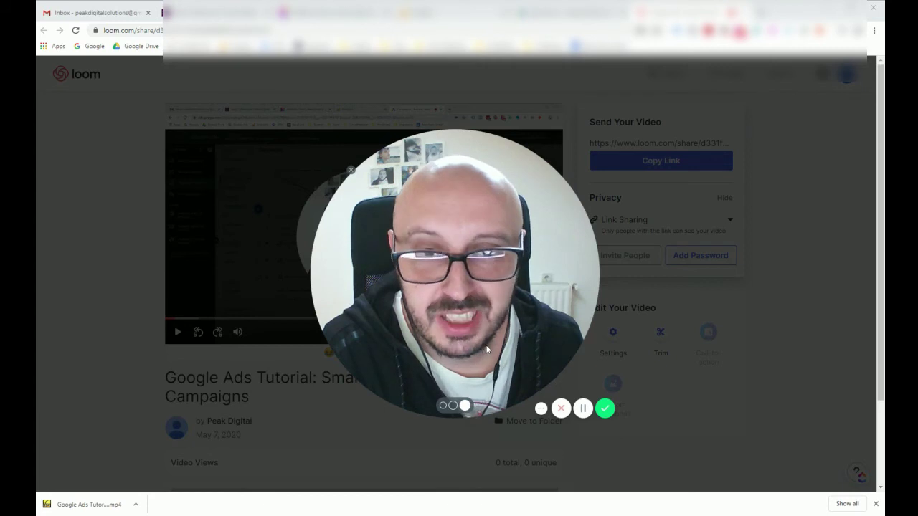